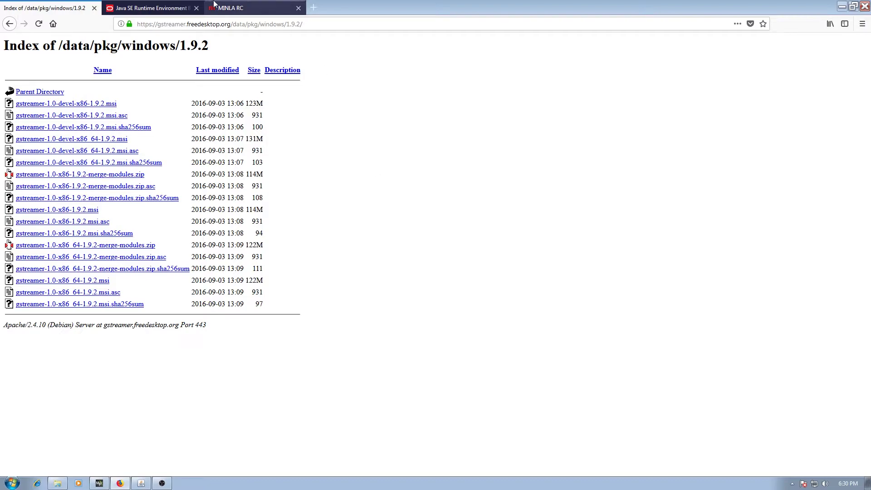
Bring up Oracle's Java SE Runtime Environment 8 downloads page listing 8u151 and 8u152.
{"action": "left_click", "coordinate": [175, 8]}
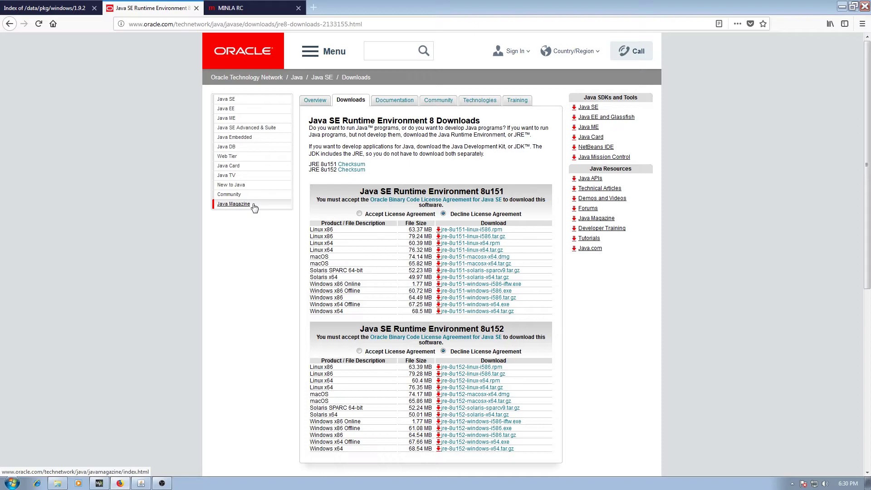
Bring up the minlarc.com order page with the Minla HDW board and free MinlaHDW App.
{"action": "left_click", "coordinate": [272, 8]}
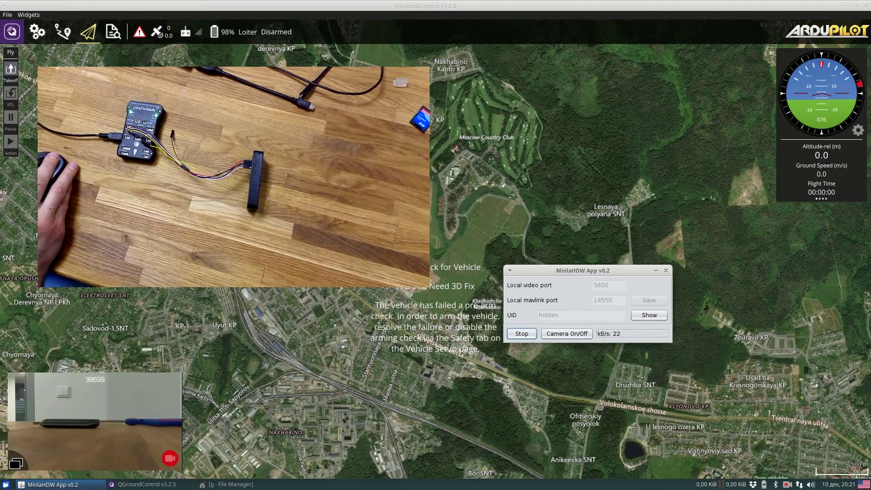
Reposition the streaming MinlaHDW App window lower and further left over the map.
{"action": "left_click_drag", "start_coordinate": [583, 271], "coordinate": [562, 286]}
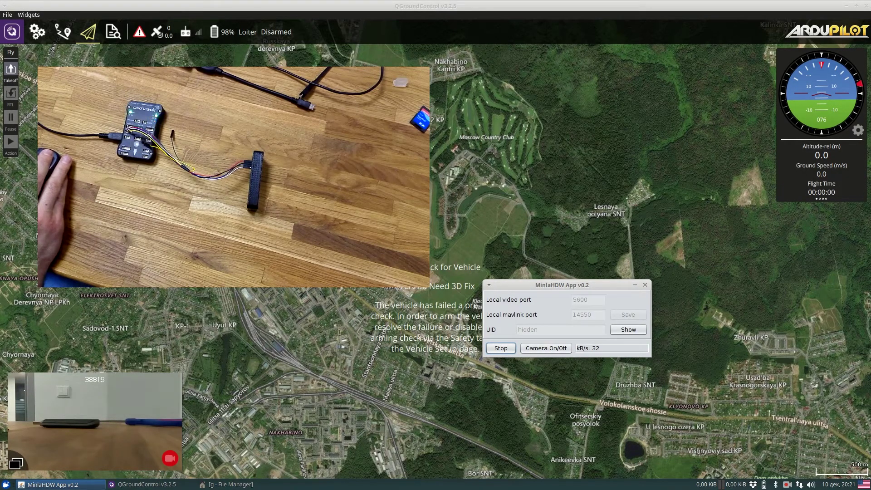
{"action": "left_click_drag", "start_coordinate": [532, 285], "coordinate": [499, 302]}
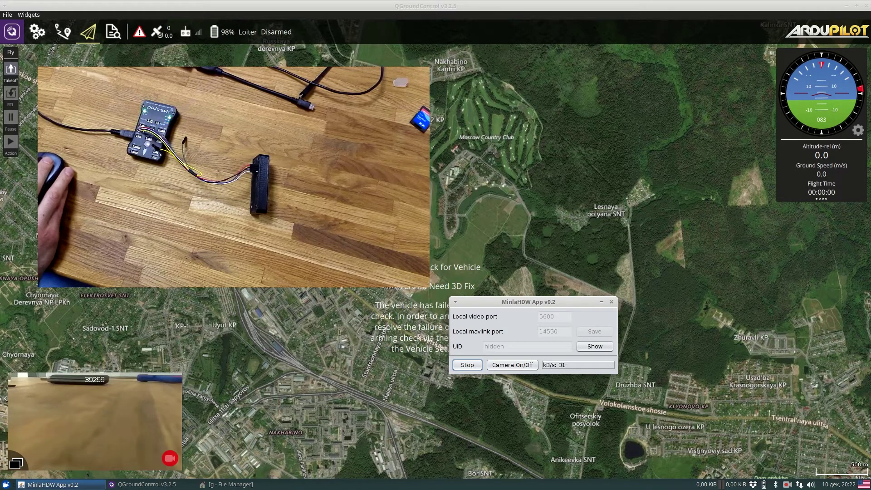
{"action": "left_click", "coordinate": [15, 34]}
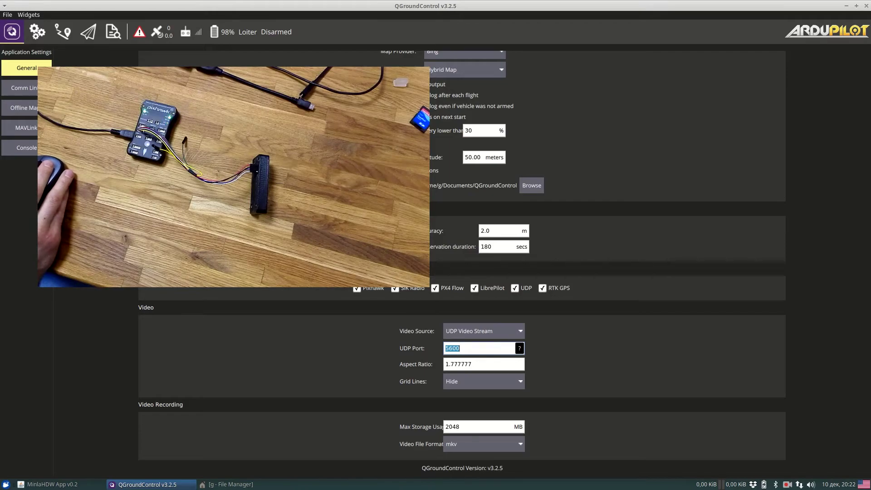
{"action": "left_click", "coordinate": [460, 349]}
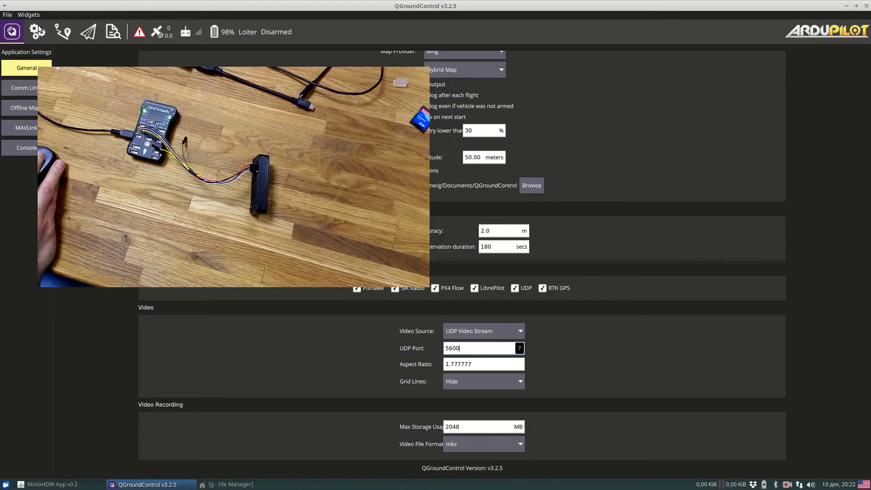
{"action": "left_click", "coordinate": [85, 37]}
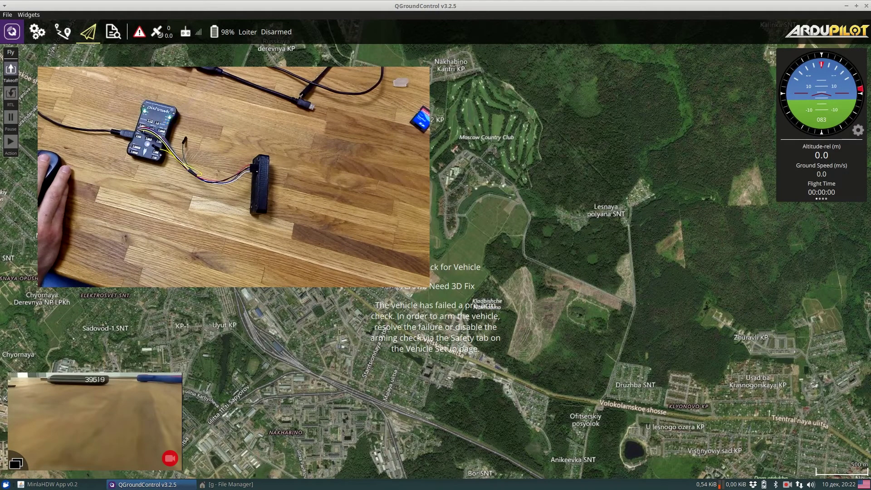
{"action": "left_click", "coordinate": [69, 35]}
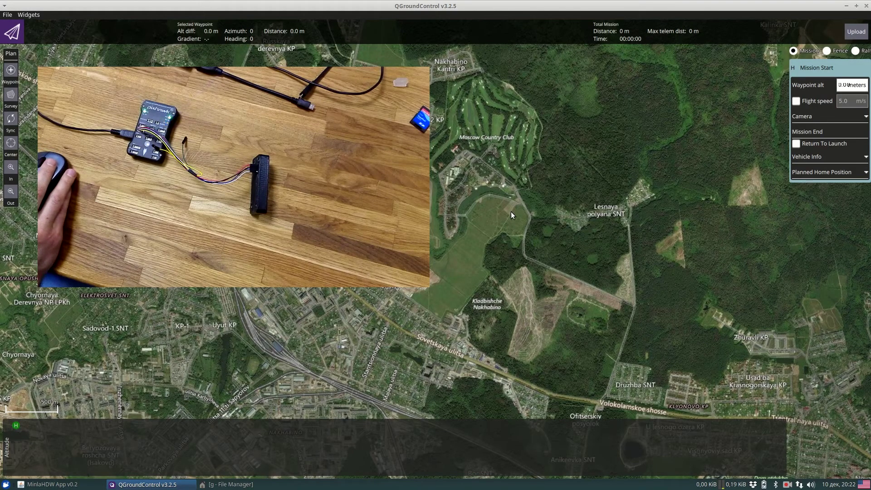
{"action": "left_click", "coordinate": [13, 32]}
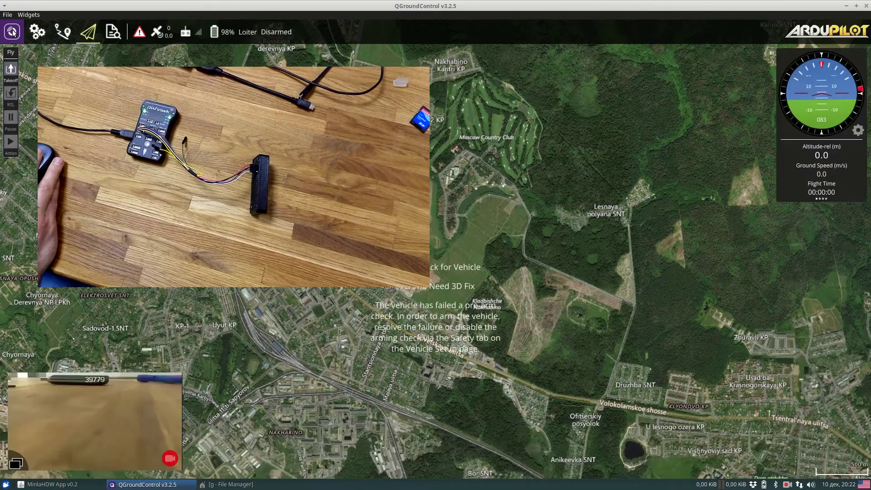